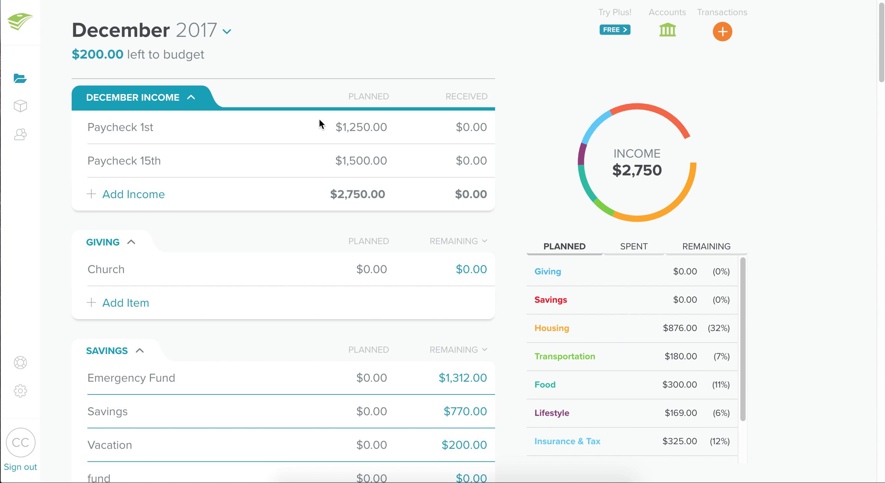
Step: Look over the December income, giving, savings and housing items, and open the details of Electricity check 1
{"action": "scroll", "coordinate": [320, 121], "scroll_direction": "down", "scroll_amount": 1}
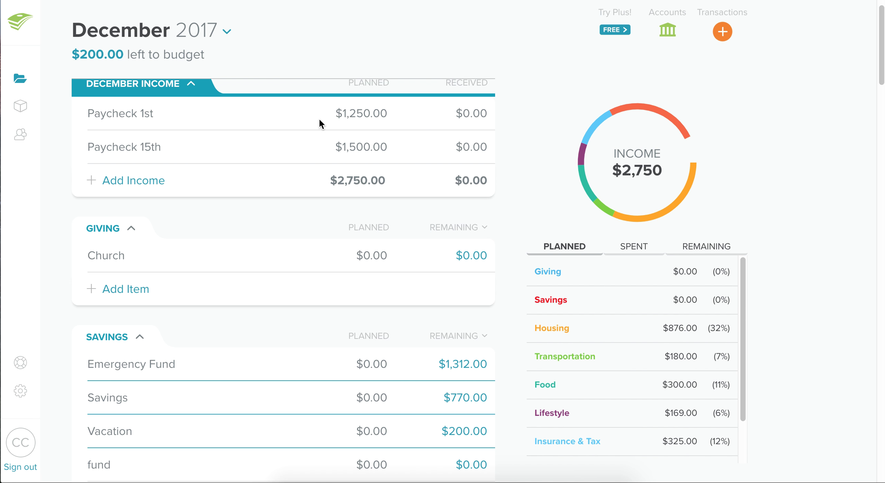
{"action": "scroll", "coordinate": [320, 122], "scroll_direction": "up", "scroll_amount": 2}
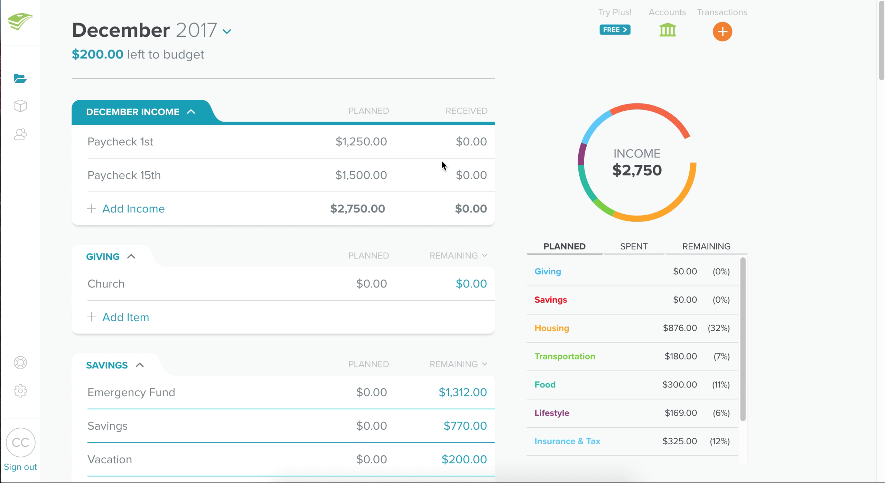
{"action": "scroll", "coordinate": [438, 170], "scroll_direction": "down", "scroll_amount": 10}
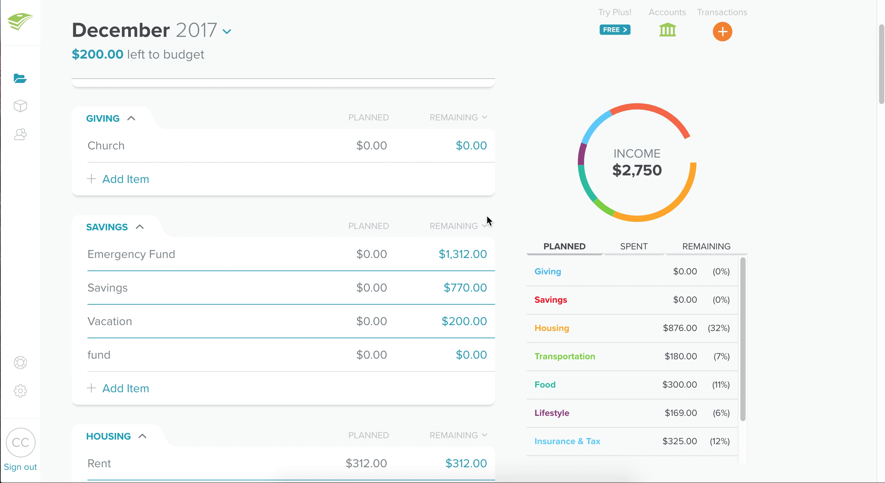
{"action": "scroll", "coordinate": [160, 369], "scroll_direction": "down", "scroll_amount": 10}
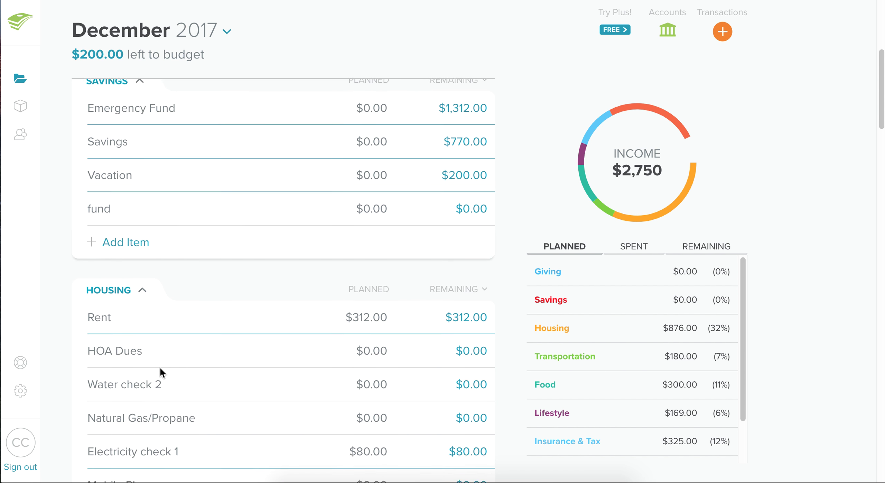
{"action": "scroll", "coordinate": [152, 271], "scroll_direction": "down", "scroll_amount": 15}
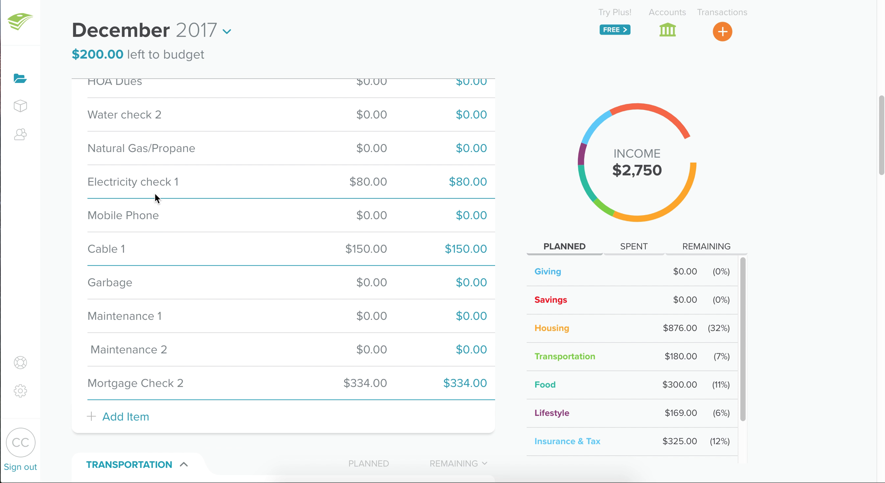
{"action": "left_click", "coordinate": [189, 184]}
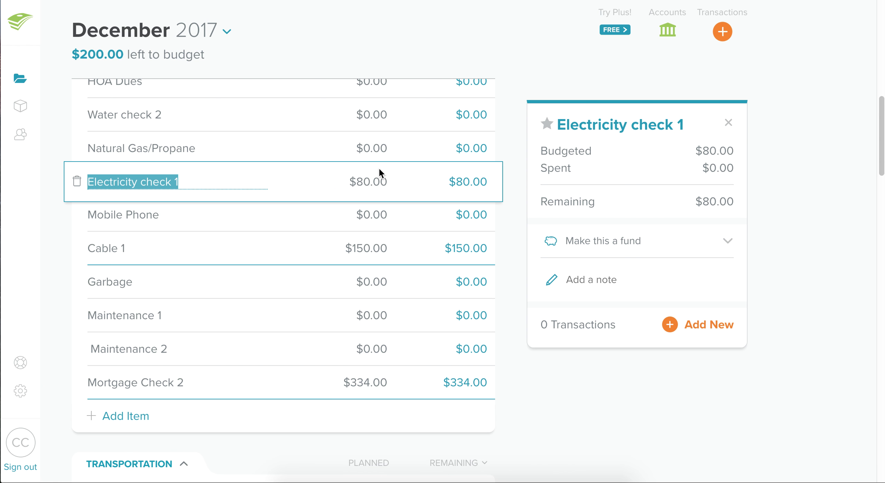
{"action": "left_click", "coordinate": [672, 327]}
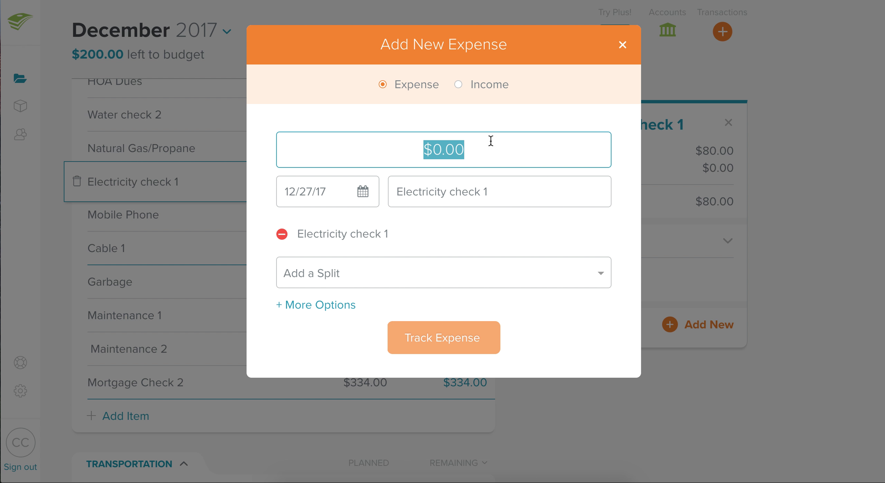
{"action": "left_click", "coordinate": [623, 46]}
{"action": "left_click", "coordinate": [622, 45]}
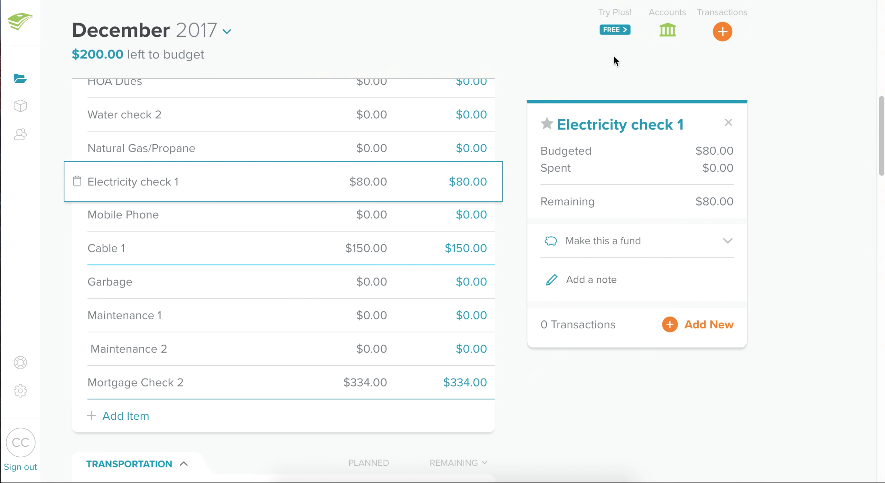
{"action": "left_click", "coordinate": [517, 204]}
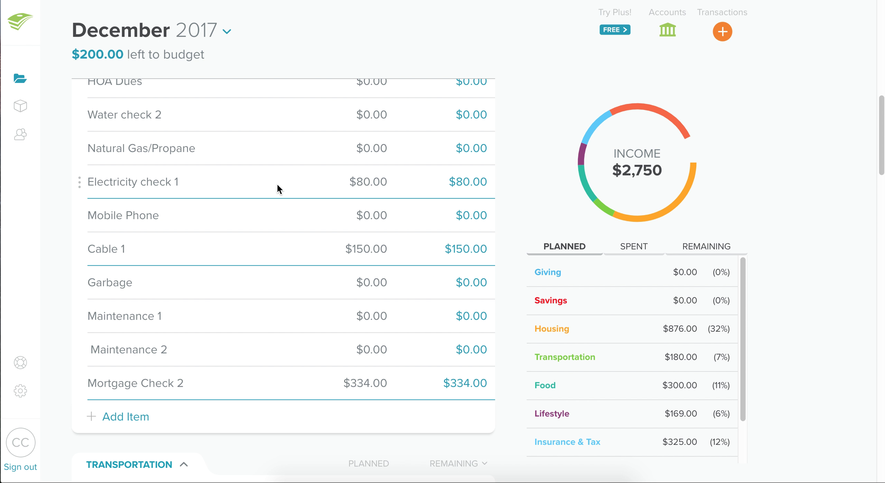
Step: View the budget details of the Electricity check 1 and Rent items in the Housing group, and close them
{"action": "left_click", "coordinate": [225, 176]}
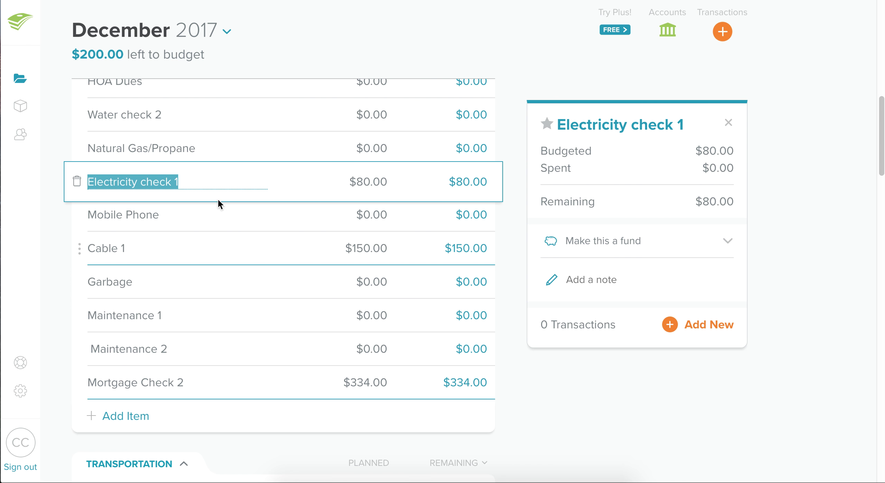
{"action": "scroll", "coordinate": [197, 171], "scroll_direction": "up", "scroll_amount": 1}
{"action": "scroll", "coordinate": [196, 170], "scroll_direction": "up", "scroll_amount": 3}
{"action": "left_click", "coordinate": [106, 129]}
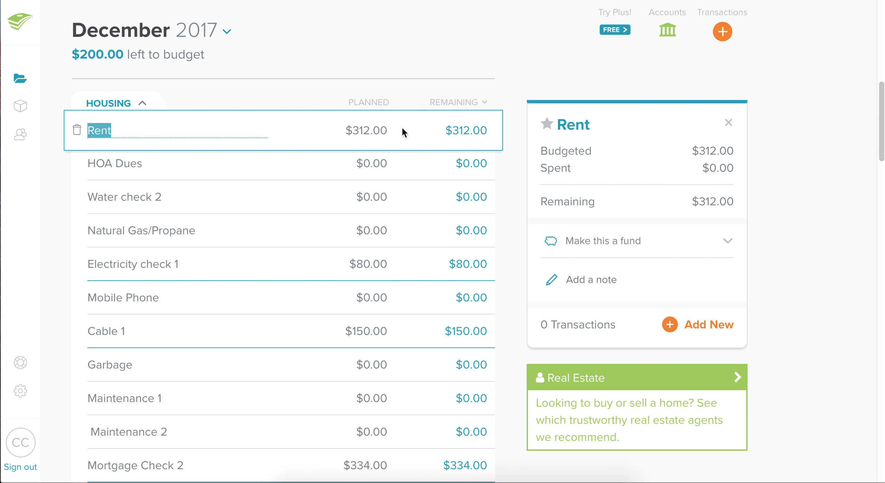
{"action": "key", "text": "Tab"}
{"action": "left_click", "coordinate": [522, 182]}
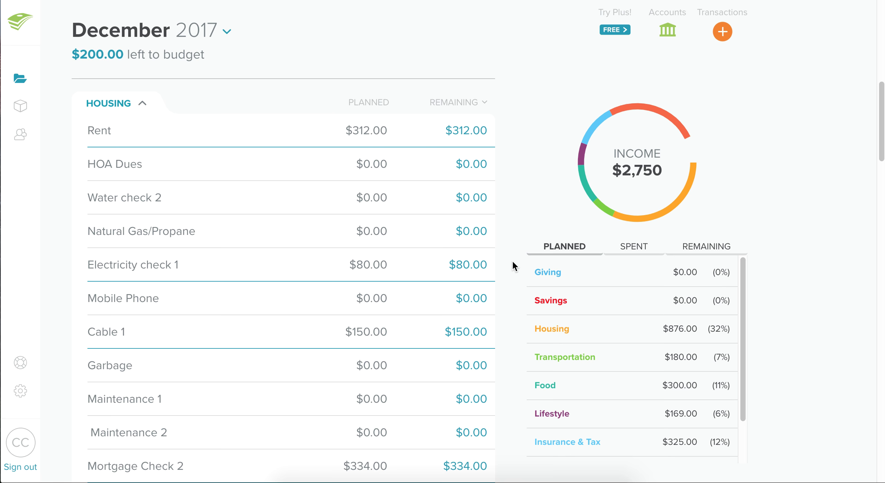
Step: Mark the Restaurant item in the Food group as a favorite
{"action": "scroll", "coordinate": [512, 265], "scroll_direction": "down", "scroll_amount": 2}
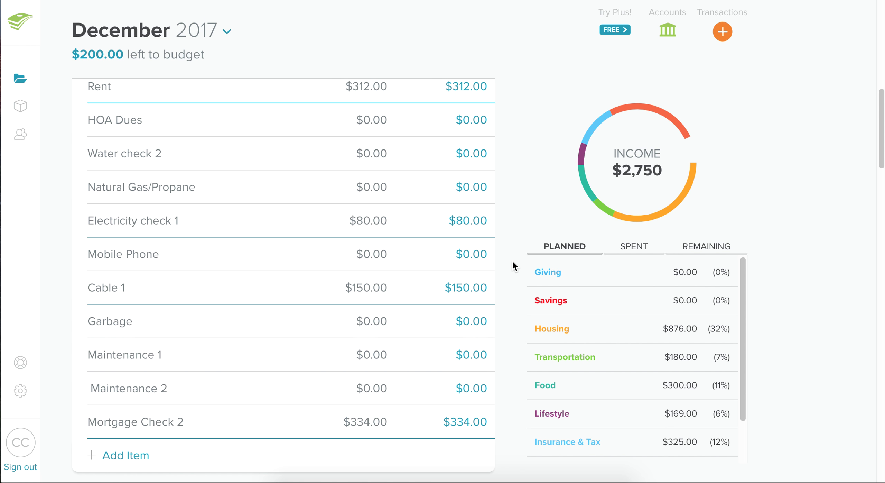
{"action": "scroll", "coordinate": [513, 265], "scroll_direction": "down", "scroll_amount": 10}
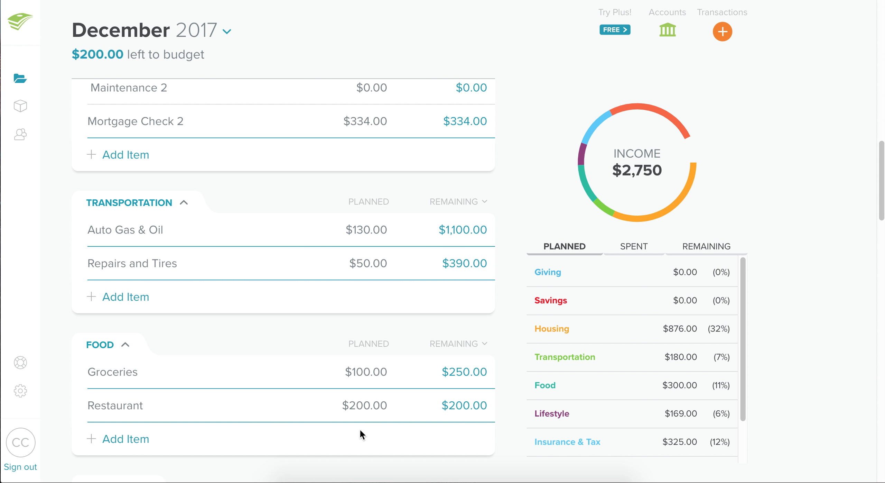
{"action": "left_click", "coordinate": [150, 407]}
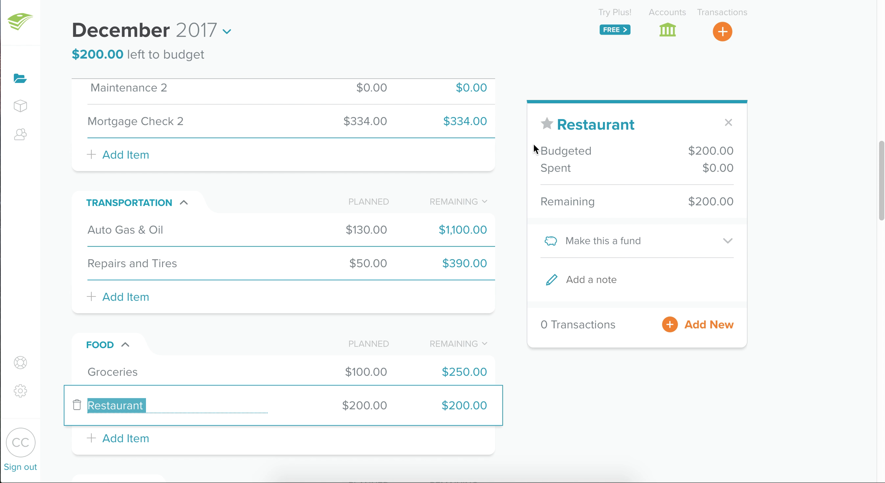
{"action": "scroll", "coordinate": [174, 410], "scroll_direction": "down", "scroll_amount": 4}
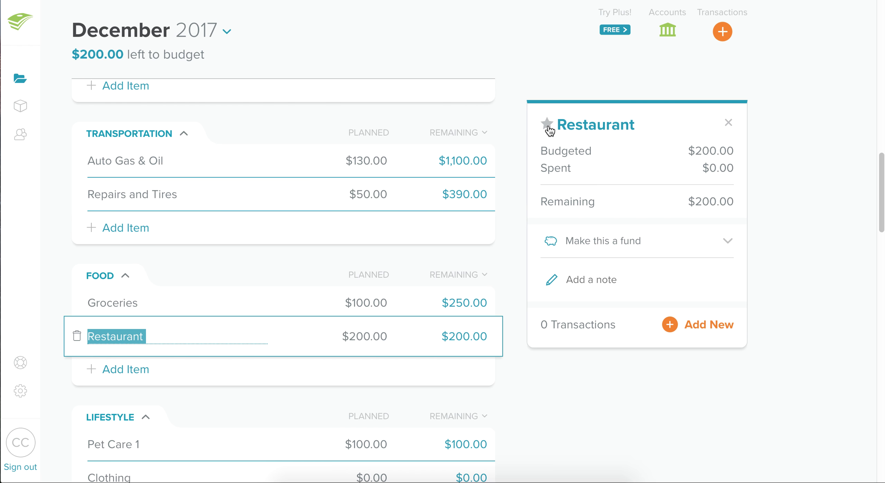
{"action": "left_click", "coordinate": [548, 125]}
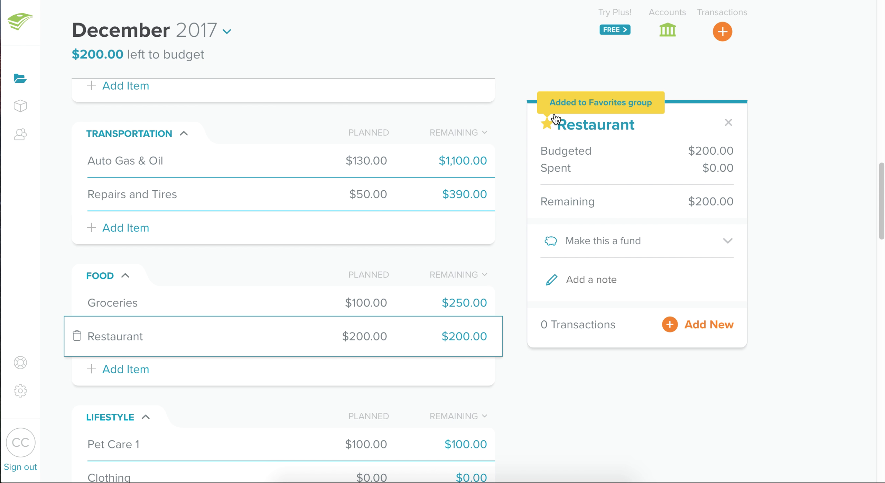
Step: Track a $59 expense for Restaurant from the Favorites group and dismiss the Plus trial offer
{"action": "scroll", "coordinate": [218, 227], "scroll_direction": "up", "scroll_amount": 15}
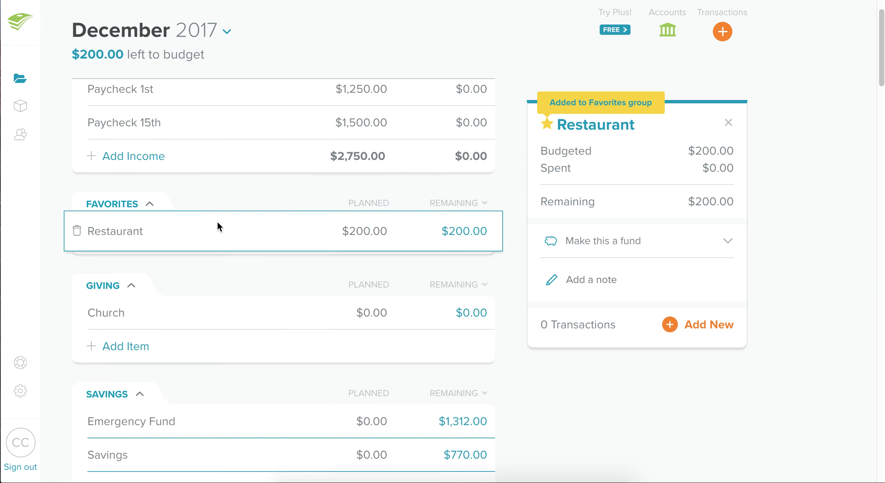
{"action": "left_click", "coordinate": [116, 284]}
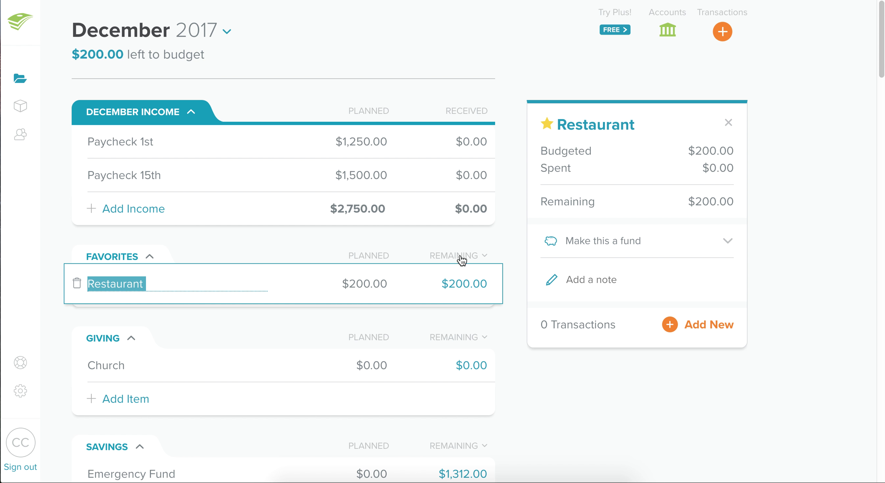
{"action": "left_click", "coordinate": [681, 321]}
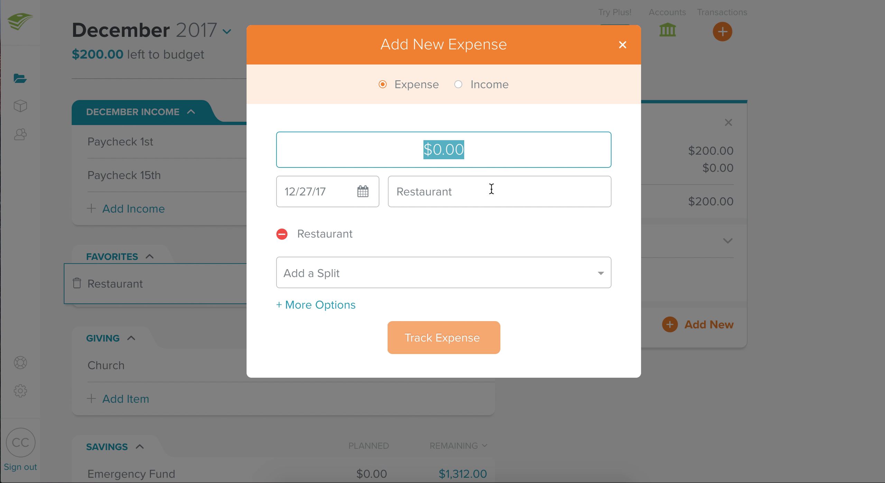
{"action": "type", "text": "59"}
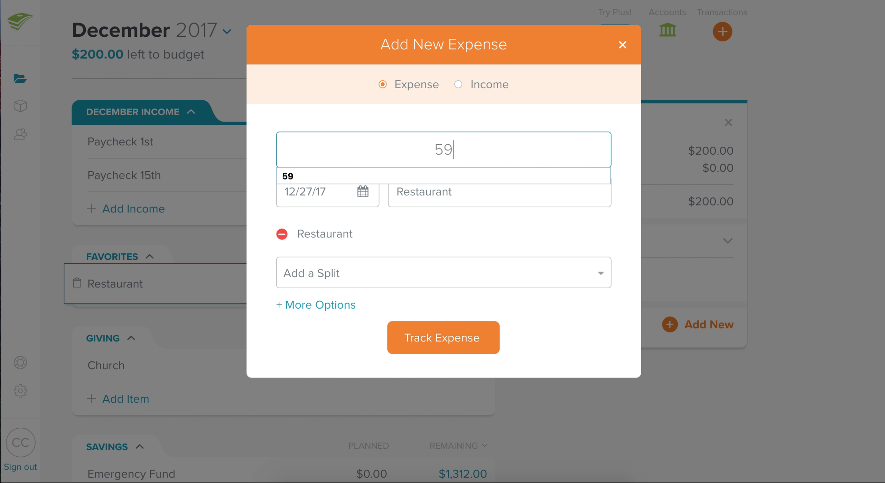
{"action": "left_click", "coordinate": [450, 334]}
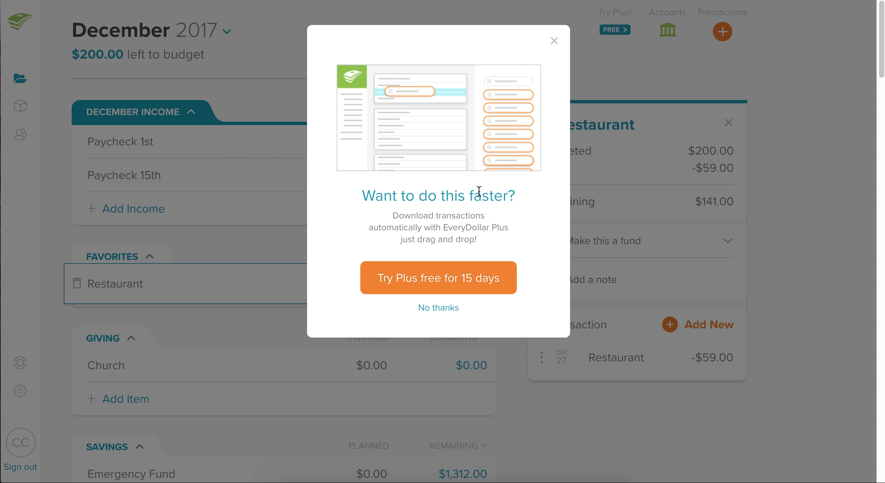
{"action": "left_click", "coordinate": [554, 40]}
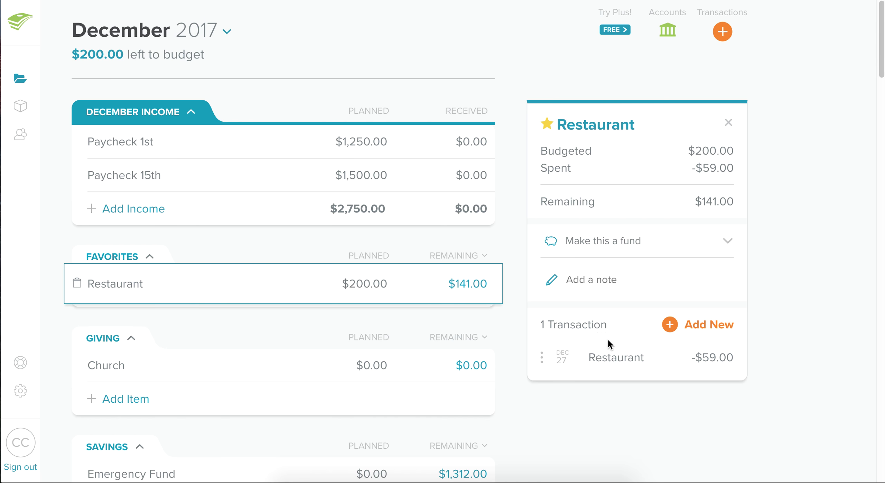
Step: Mark the Groceries item in the Food group as a favorite
{"action": "scroll", "coordinate": [375, 238], "scroll_direction": "down", "scroll_amount": 20}
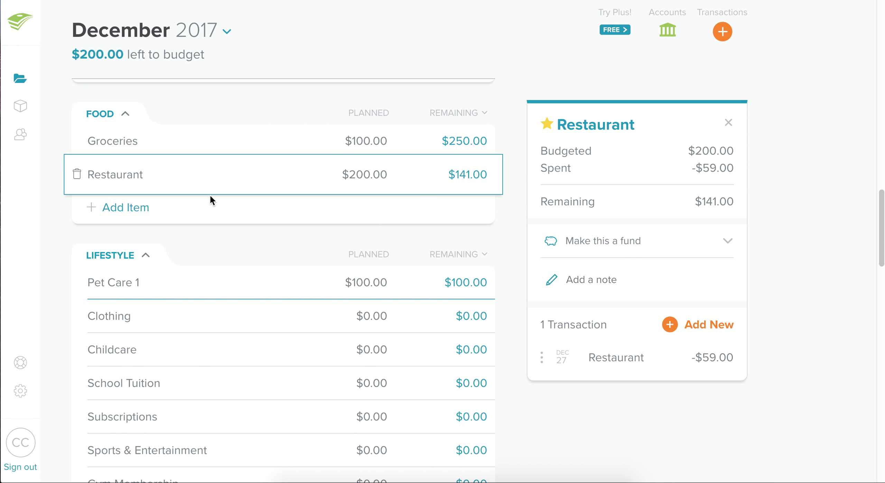
{"action": "left_click", "coordinate": [116, 140]}
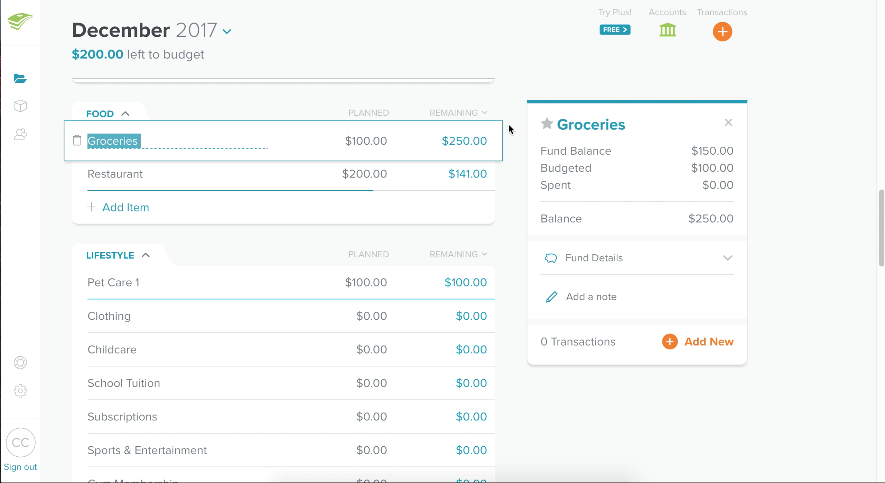
{"action": "left_click", "coordinate": [546, 132]}
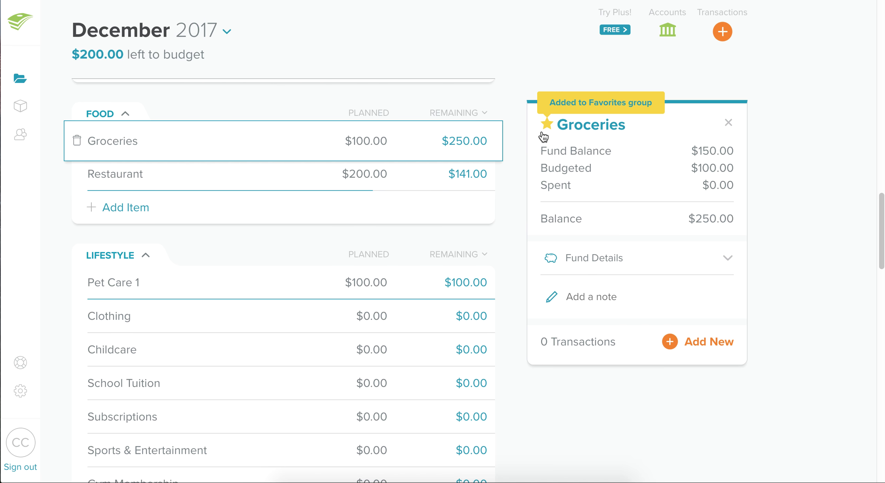
Step: Mark the Auto Gas & Oil item in the Transportation group as a favorite
{"action": "scroll", "coordinate": [265, 214], "scroll_direction": "down", "scroll_amount": 3}
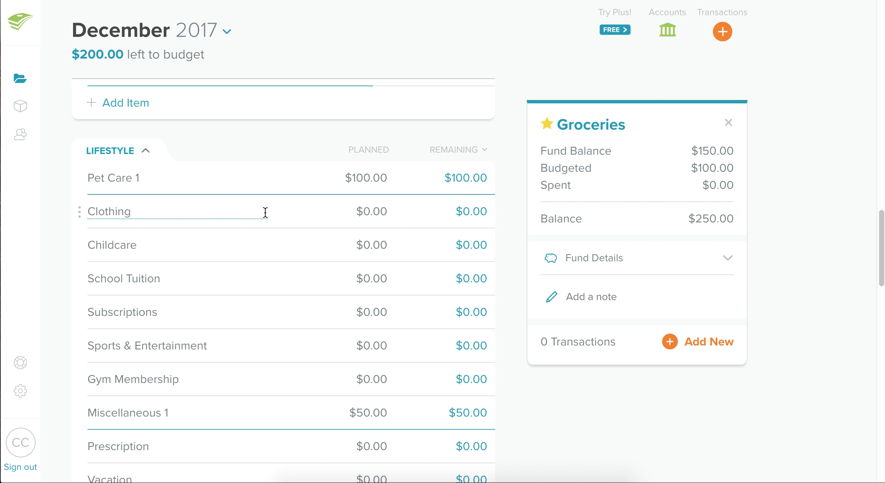
{"action": "scroll", "coordinate": [265, 215], "scroll_direction": "up", "scroll_amount": 1}
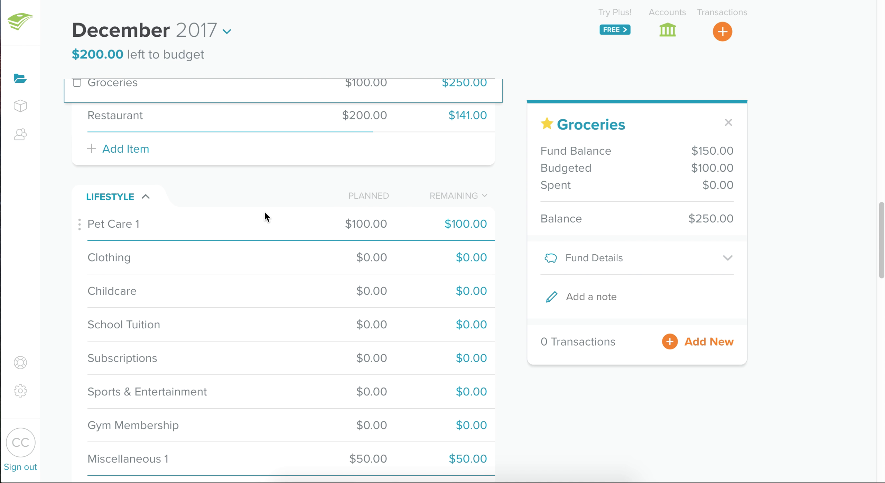
{"action": "scroll", "coordinate": [265, 216], "scroll_direction": "down", "scroll_amount": 15}
{"action": "scroll", "coordinate": [265, 213], "scroll_direction": "up", "scroll_amount": 20}
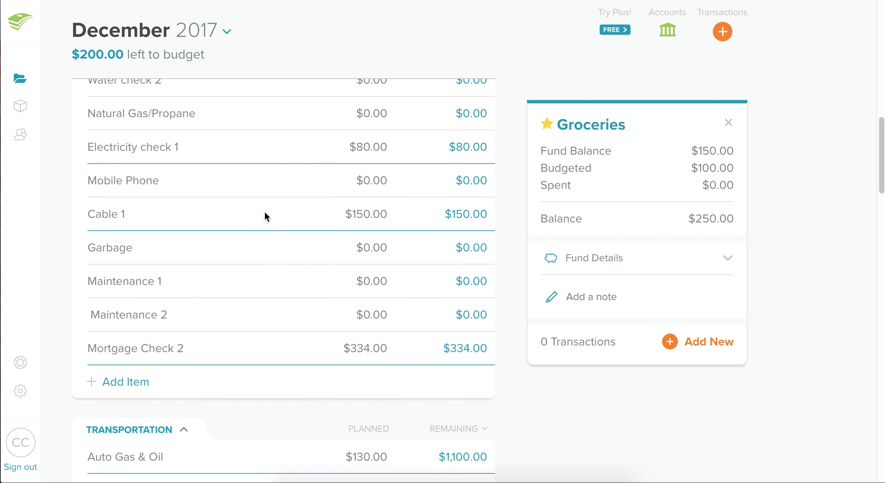
{"action": "scroll", "coordinate": [264, 211], "scroll_direction": "up", "scroll_amount": 5}
{"action": "scroll", "coordinate": [264, 211], "scroll_direction": "down", "scroll_amount": 20}
{"action": "scroll", "coordinate": [265, 212], "scroll_direction": "down", "scroll_amount": 3}
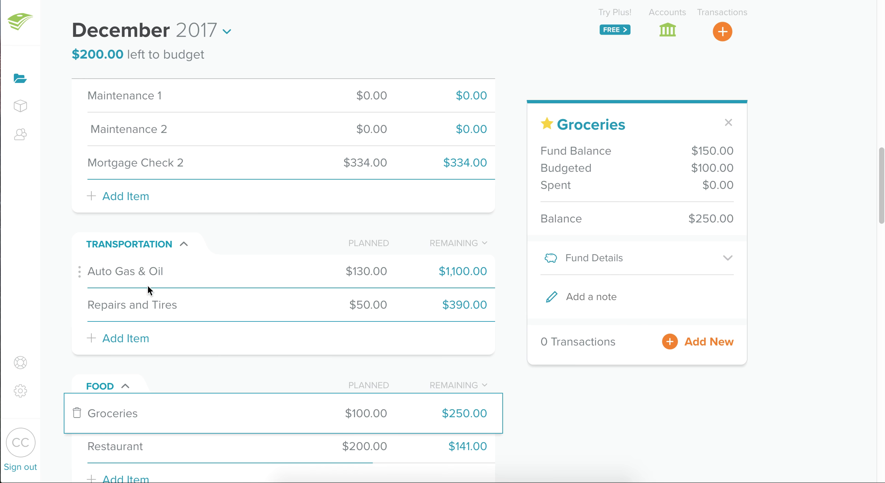
{"action": "left_click", "coordinate": [145, 278]}
{"action": "scroll", "coordinate": [221, 281], "scroll_direction": "down", "scroll_amount": 1}
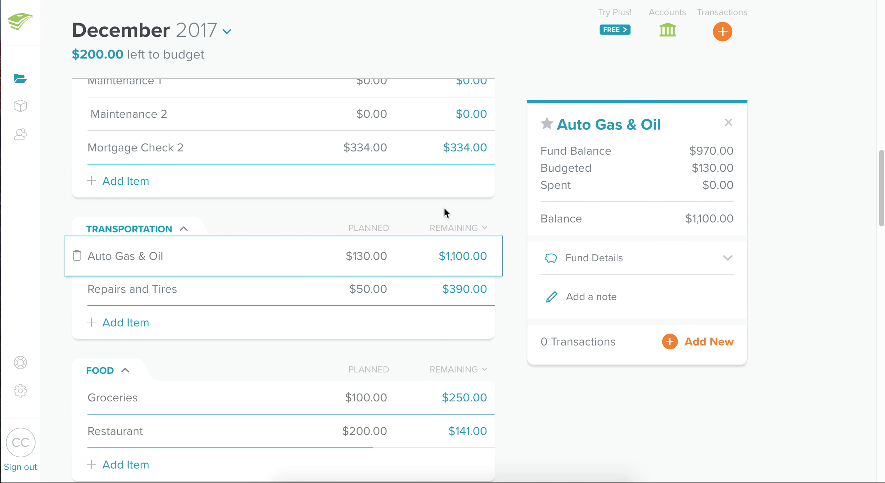
{"action": "left_click", "coordinate": [547, 126]}
Step: Look through the planned and remaining amounts of the items in the Food, Lifestyle and Insurance & Tax groups
{"action": "scroll", "coordinate": [328, 244], "scroll_direction": "down", "scroll_amount": 3}
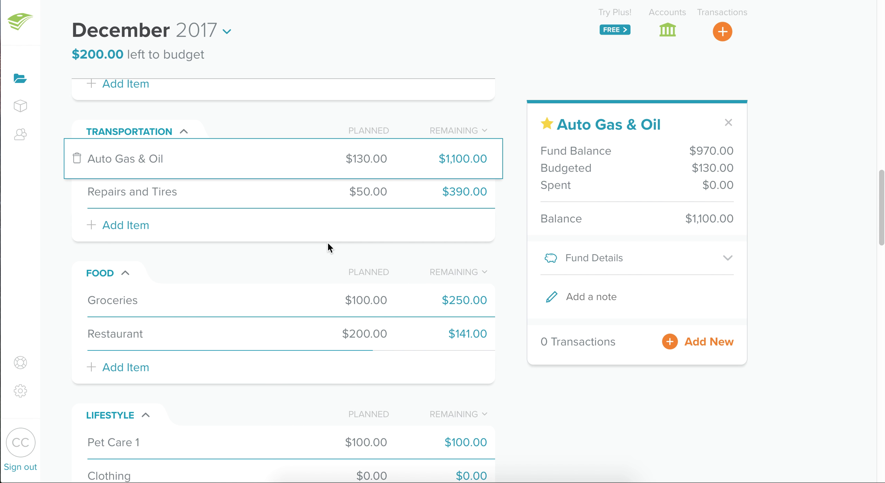
{"action": "scroll", "coordinate": [328, 244], "scroll_direction": "down", "scroll_amount": 1}
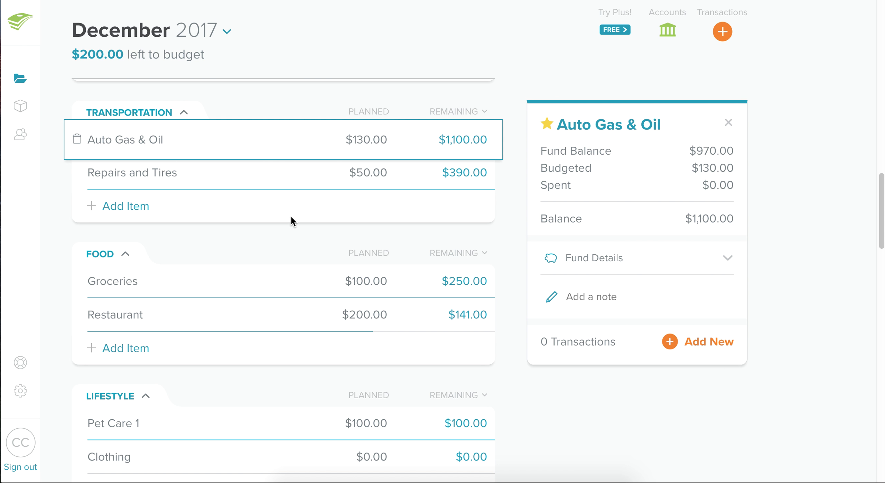
{"action": "scroll", "coordinate": [292, 217], "scroll_direction": "down", "scroll_amount": 10}
{"action": "scroll", "coordinate": [291, 216], "scroll_direction": "down", "scroll_amount": 16}
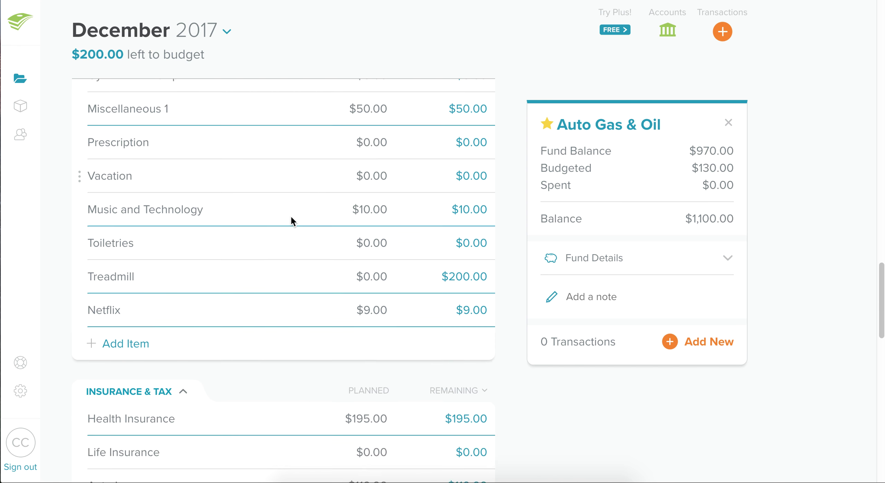
{"action": "scroll", "coordinate": [291, 217], "scroll_direction": "down", "scroll_amount": 10}
{"action": "scroll", "coordinate": [291, 218], "scroll_direction": "up", "scroll_amount": 15}
{"action": "scroll", "coordinate": [290, 217], "scroll_direction": "up", "scroll_amount": 13}
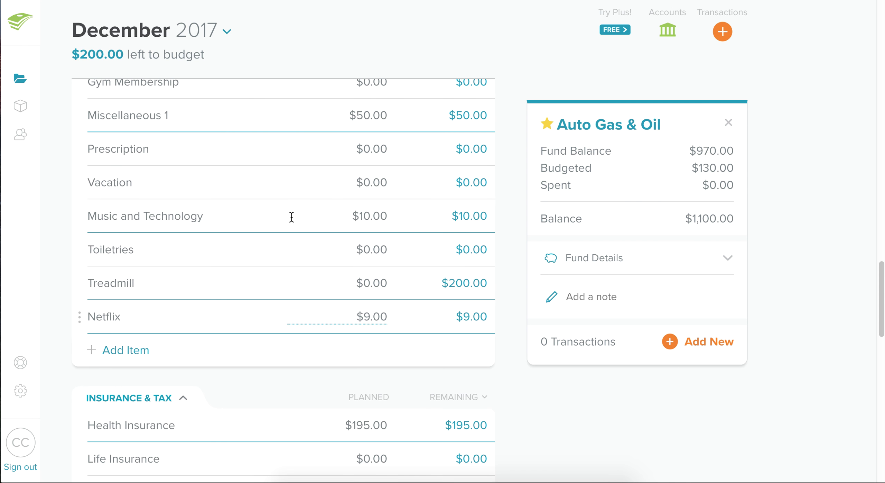
Step: Set the planned amount of the Clothing item in the Lifestyle group to $200
{"action": "scroll", "coordinate": [290, 218], "scroll_direction": "up", "scroll_amount": 3}
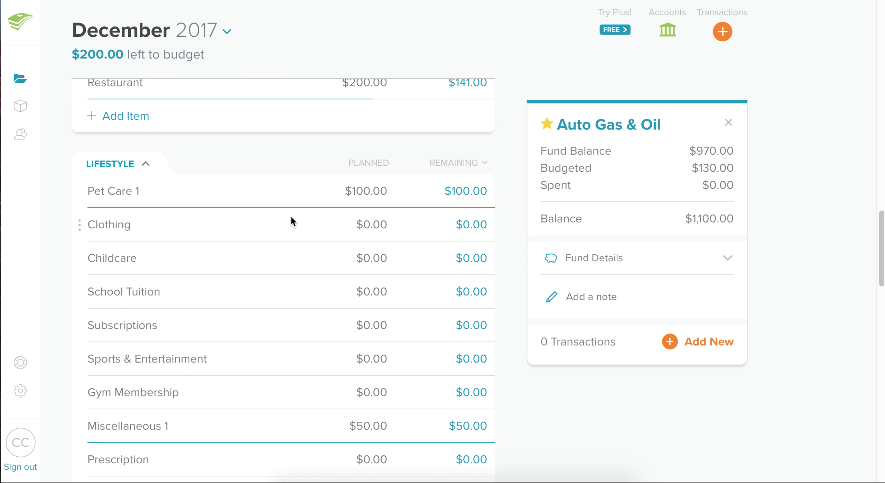
{"action": "scroll", "coordinate": [188, 230], "scroll_direction": "down", "scroll_amount": 1}
{"action": "left_click", "coordinate": [168, 223]}
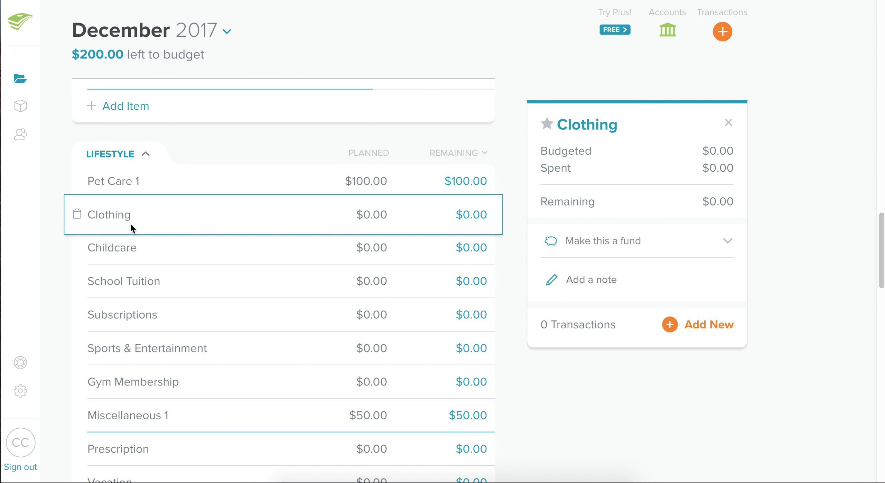
{"action": "left_click", "coordinate": [369, 209]}
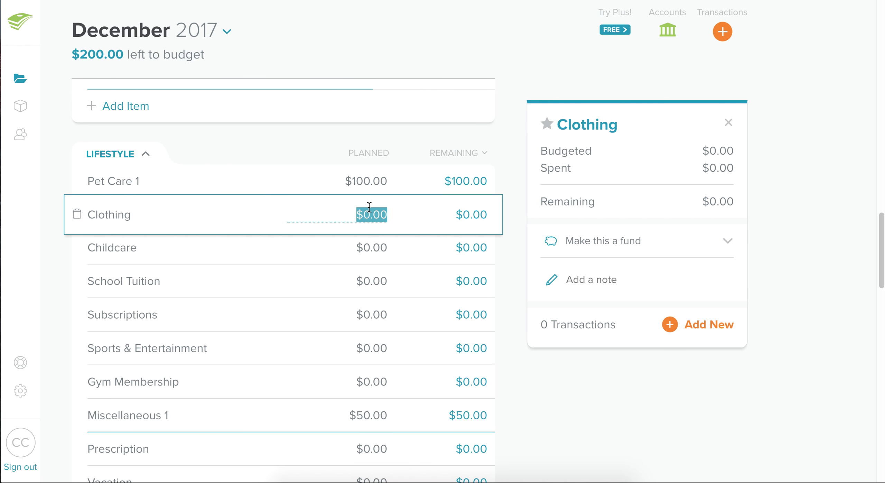
{"action": "type", "text": "200"}
{"action": "left_click", "coordinate": [357, 134]}
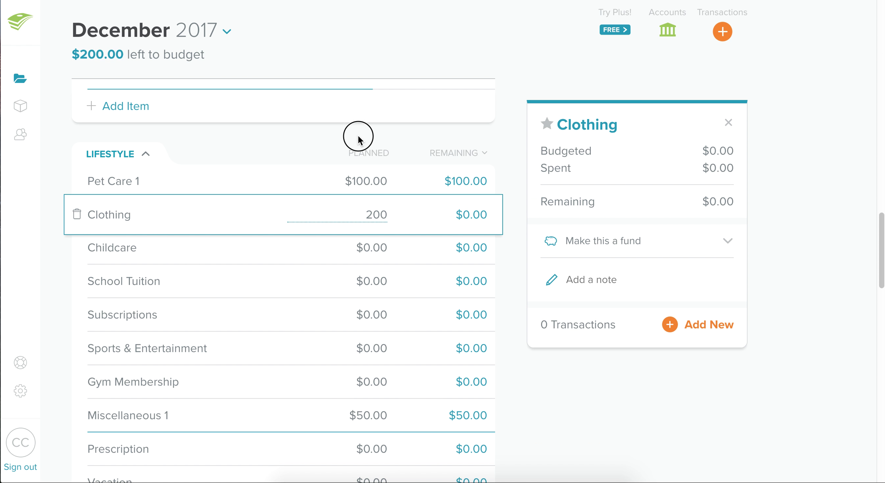
Step: Mark the Clothing item in the Lifestyle group as a favorite and close its details
{"action": "left_click", "coordinate": [289, 218]}
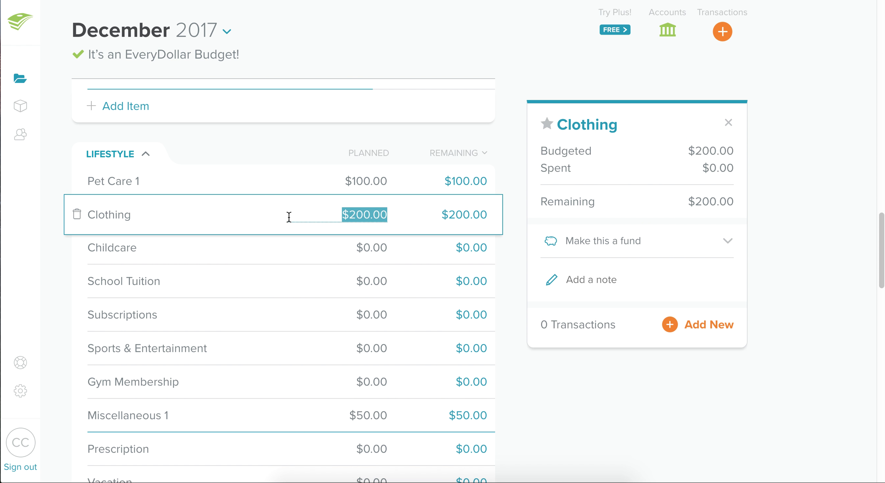
{"action": "left_click", "coordinate": [547, 124]}
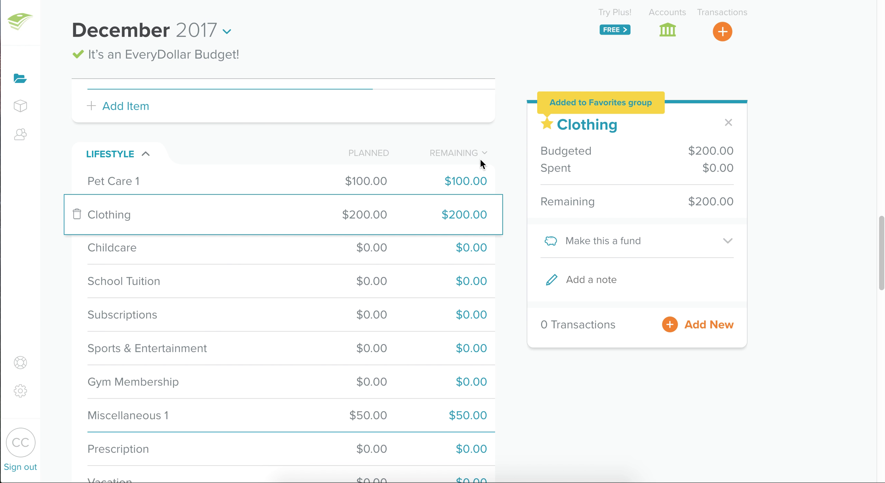
{"action": "left_click", "coordinate": [291, 138]}
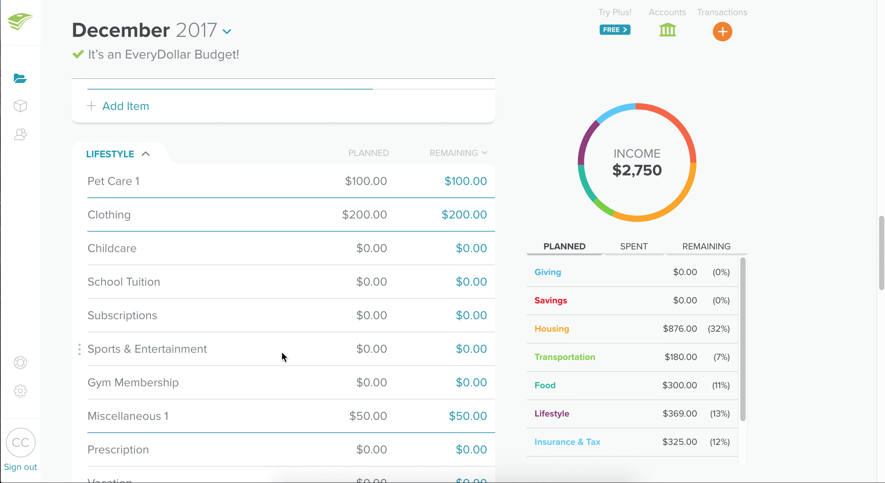
Step: Review the items in the Favorites group and check the list of new, untracked transactions
{"action": "scroll", "coordinate": [282, 350], "scroll_direction": "up", "scroll_amount": 20}
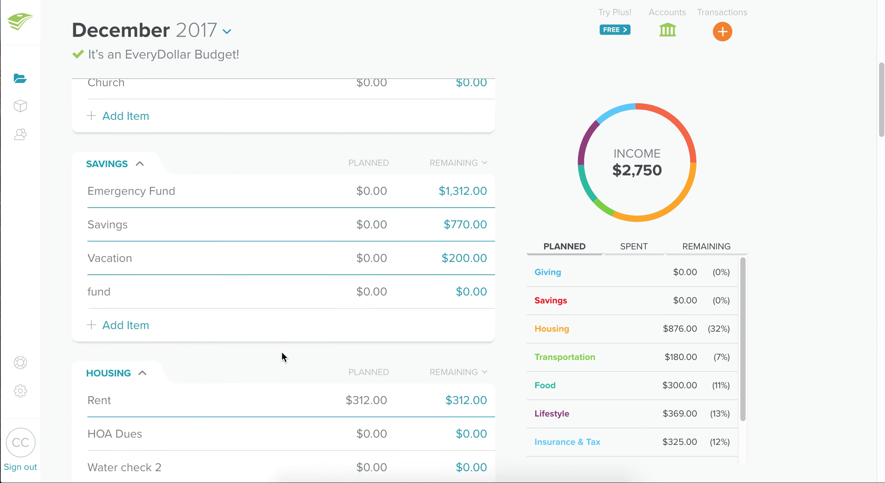
{"action": "scroll", "coordinate": [149, 382], "scroll_direction": "down", "scroll_amount": 1}
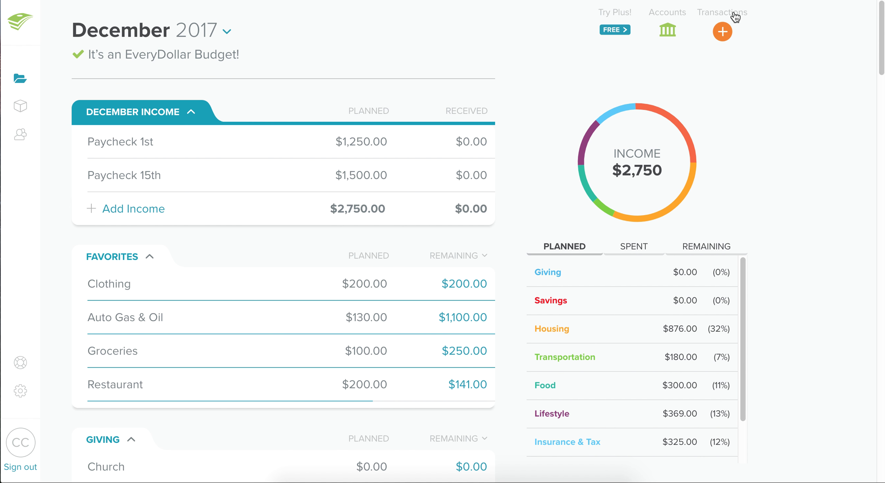
{"action": "left_click", "coordinate": [723, 31]}
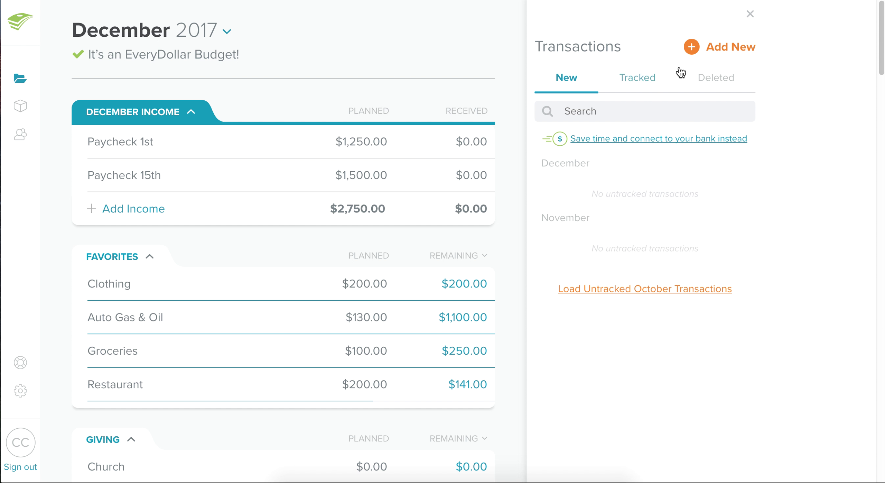
{"action": "left_click", "coordinate": [749, 14]}
{"action": "scroll", "coordinate": [343, 277], "scroll_direction": "down", "scroll_amount": 9}
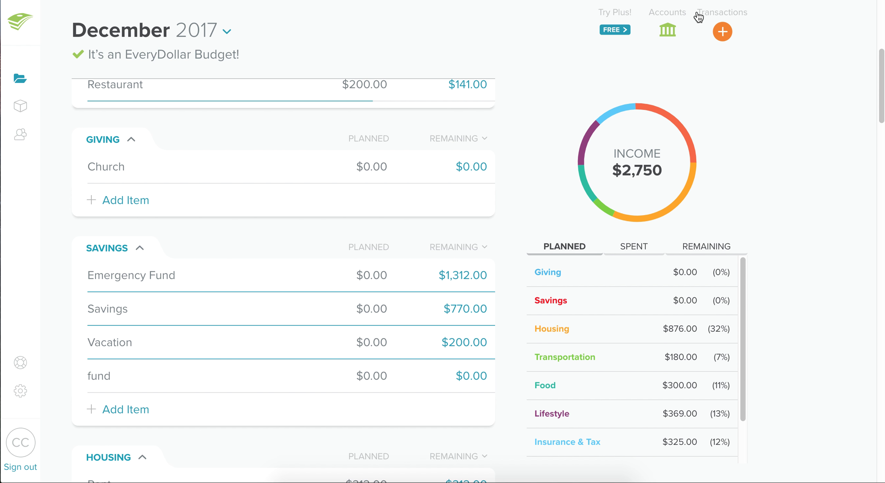
{"action": "scroll", "coordinate": [194, 230], "scroll_direction": "up", "scroll_amount": 4}
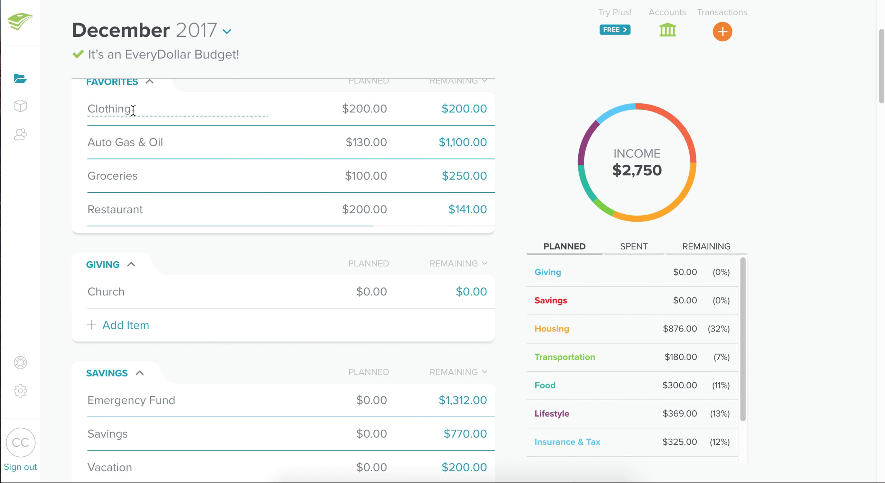